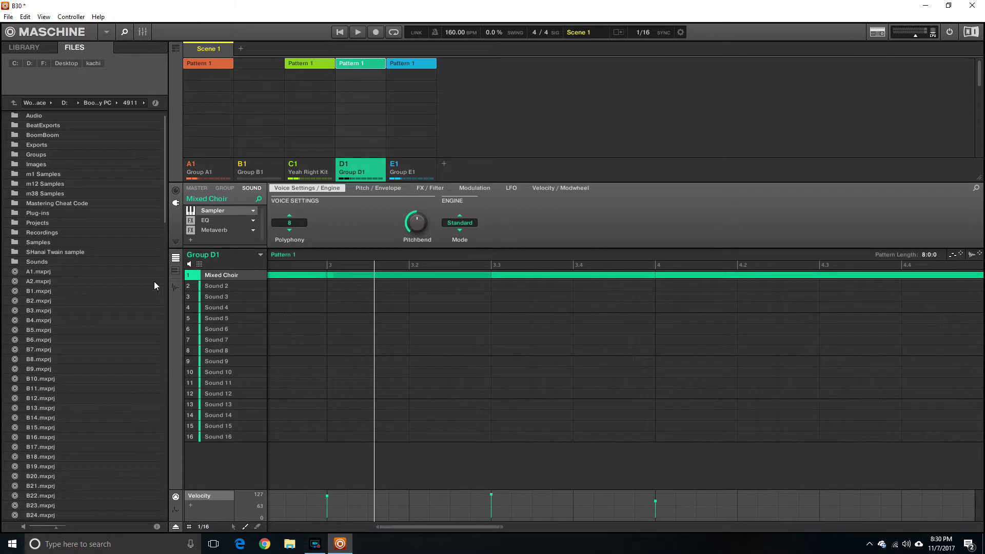
Step: View Maschine's version and license information, and close it
click(98, 17)
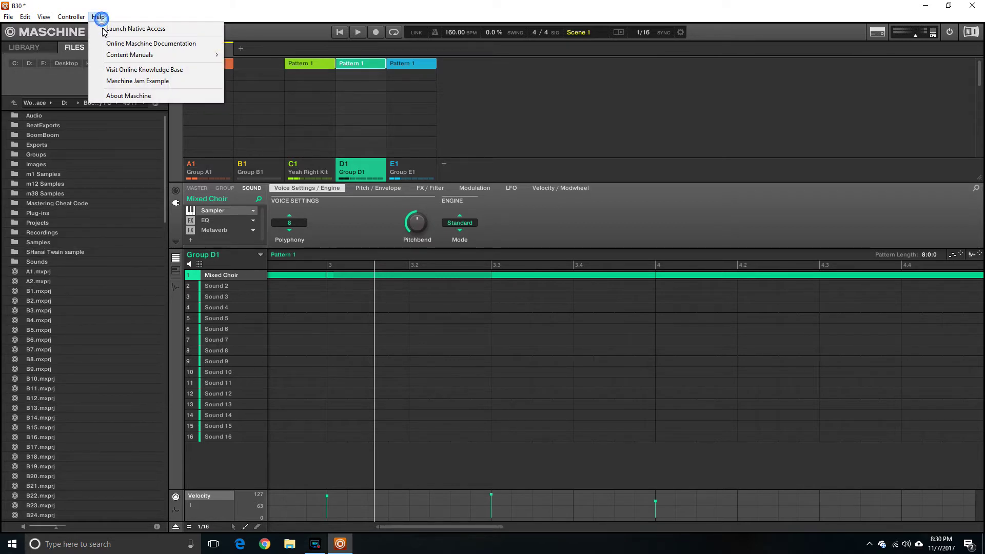
click(135, 95)
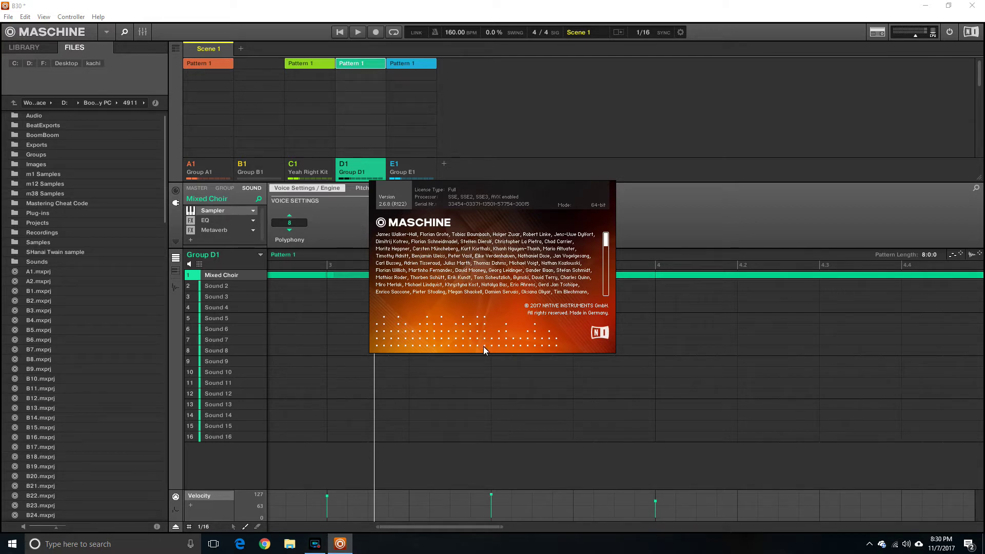
click(624, 373)
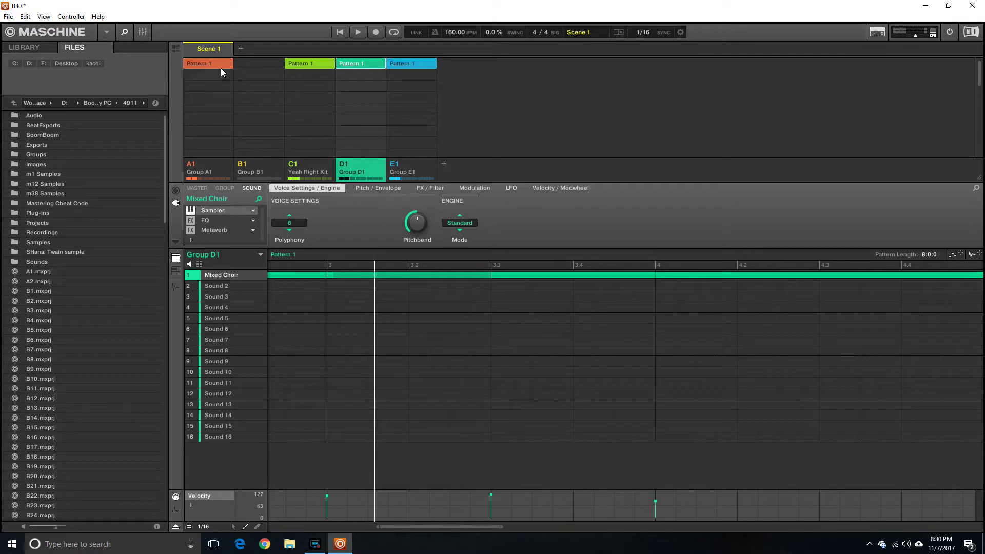
Step: Switch the arranger to its timeline display and back to the scene and pattern overview
click(175, 49)
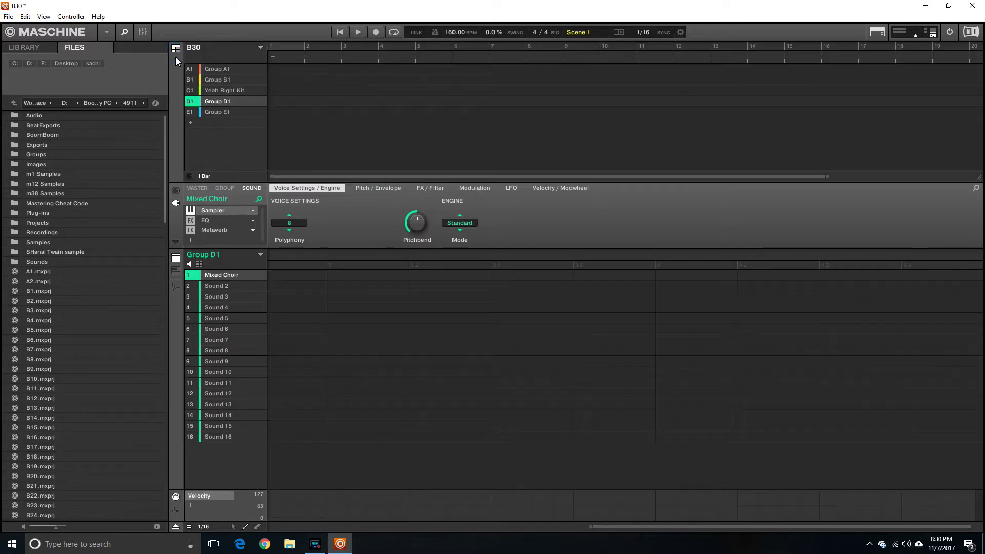
click(174, 51)
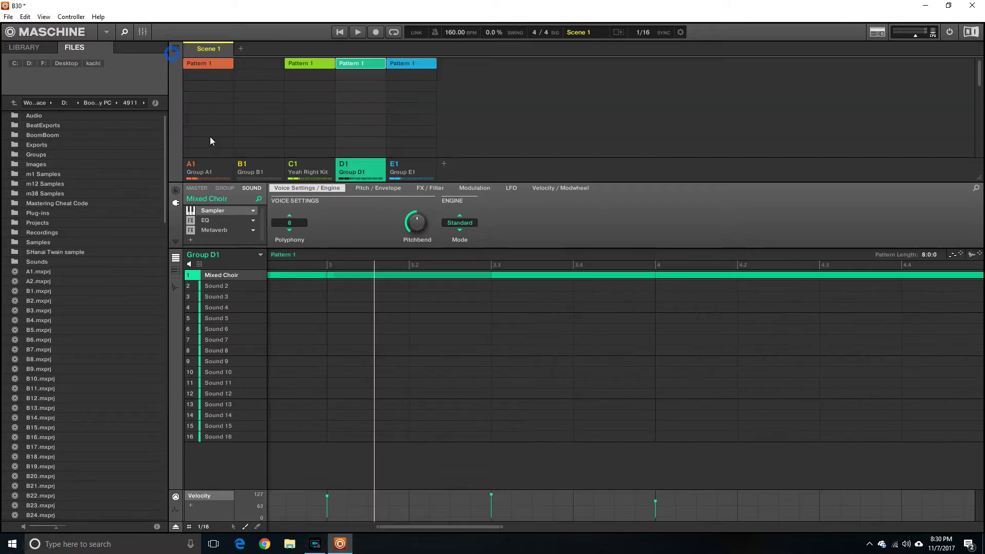
Step: Select Pattern 1 of Group A1 and audition Scene 1 with Group E1 muted
click(200, 65)
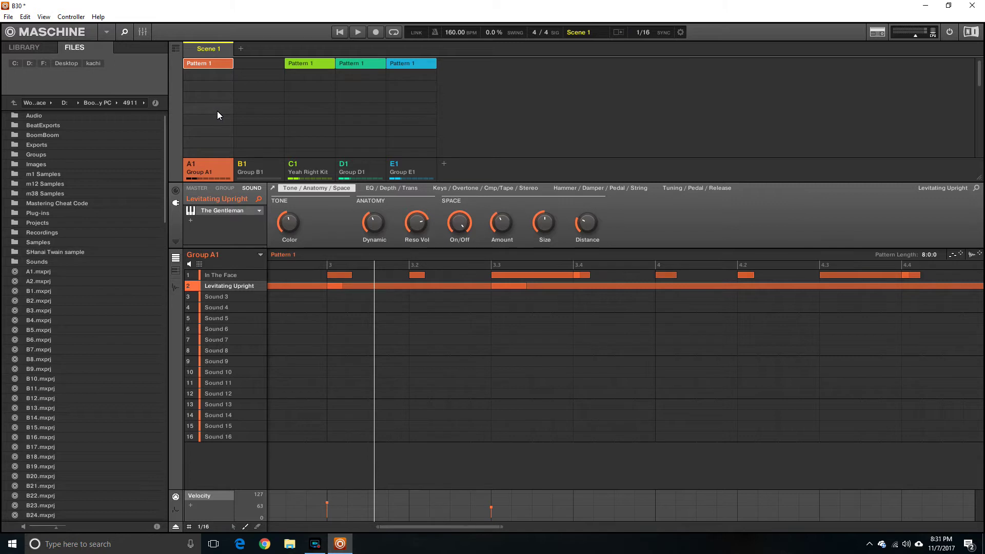
key(space)
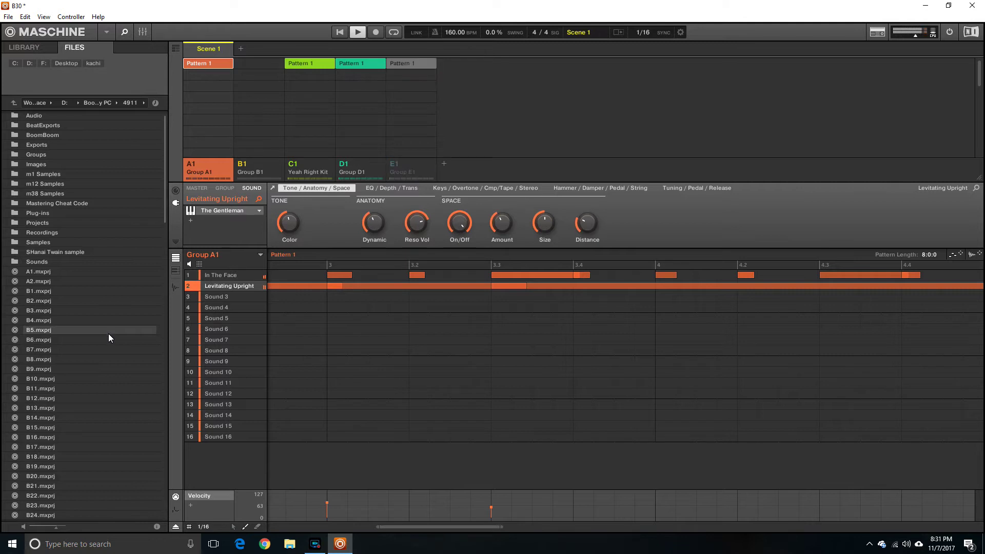
key(space)
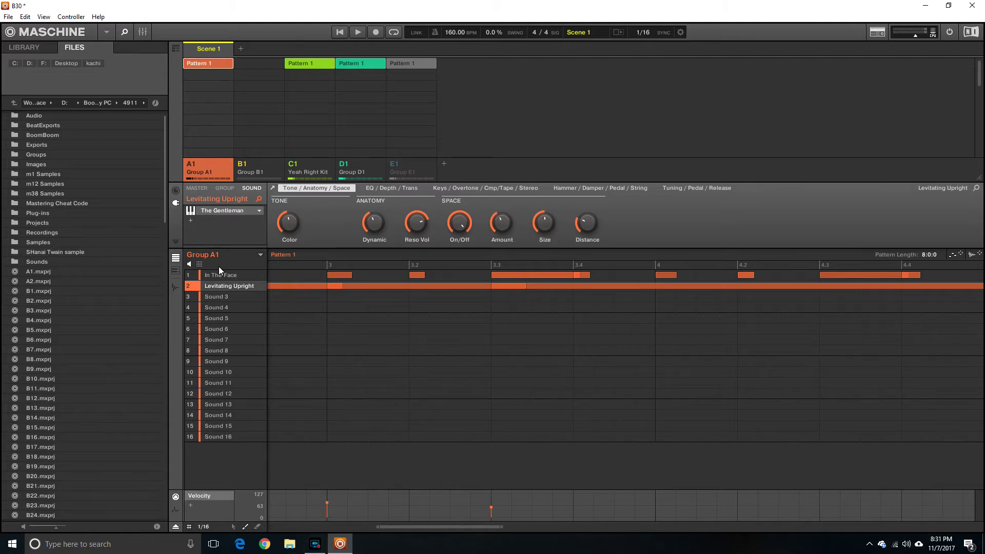
Step: Compare the notes and plug-in settings of the In The Face and Levitating Upright sounds in Group A1
click(190, 275)
click(227, 278)
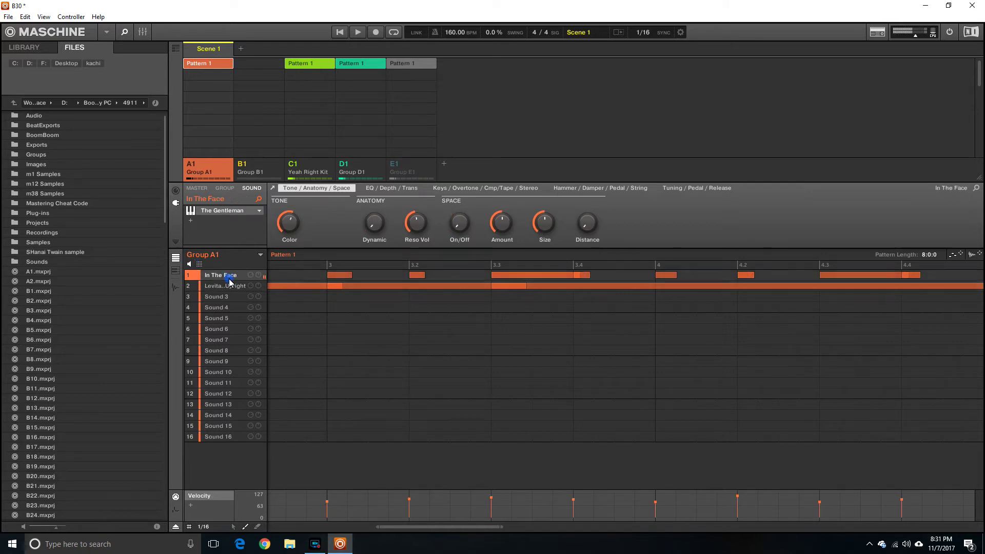
click(190, 287)
click(190, 287)
click(214, 286)
click(216, 277)
click(218, 287)
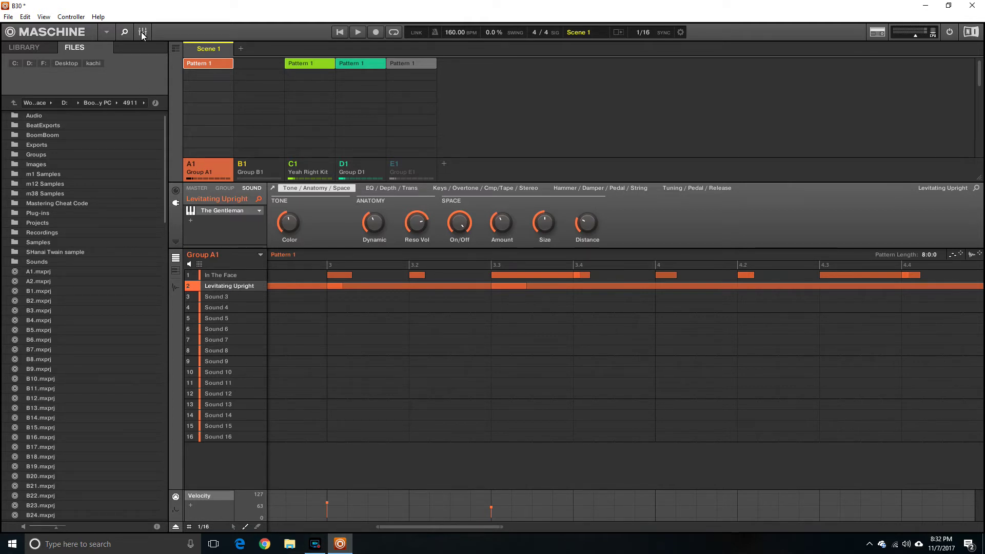
Step: Show the In The Face sound's Gentleman piano in the mixer and turn its tone color toward hard during playback
click(221, 275)
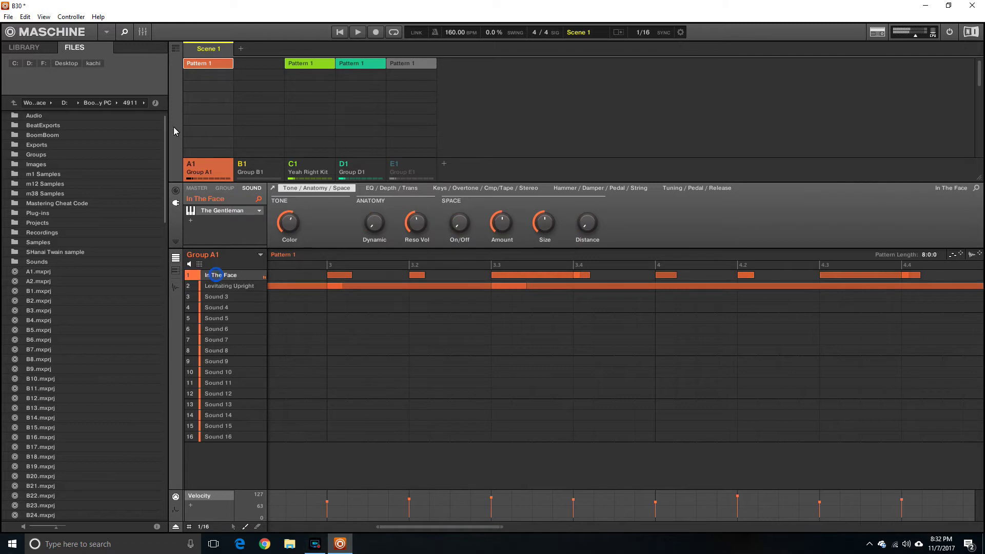
click(142, 33)
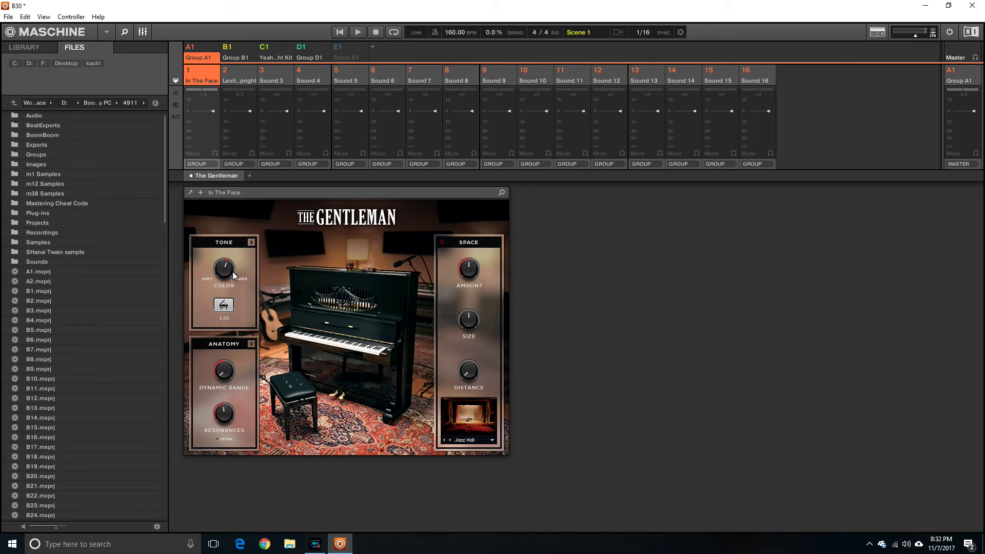
key(space)
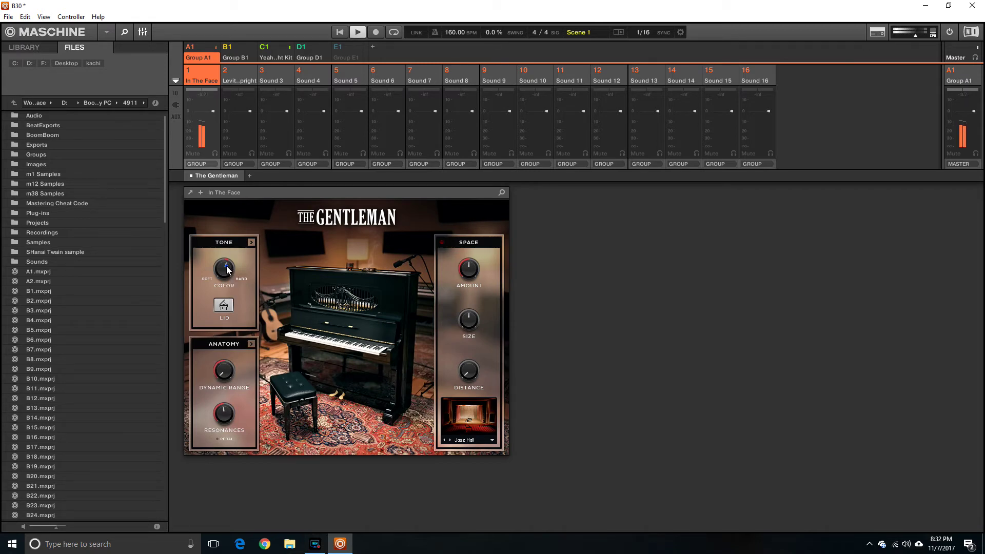
drag(232, 277, 204, 193)
Step: Set The Gentleman's equalizer bass to 0.33 dB and increase the Space distance, ending playback
click(251, 242)
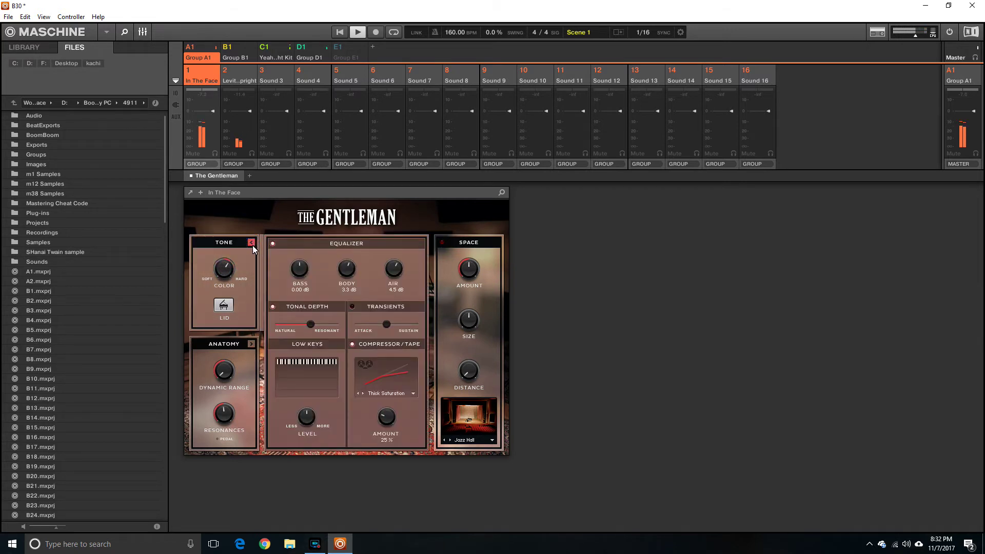
mouse_move(294, 270)
mouse_down()
mouse_move(292, 221)
mouse_move(290, 267)
mouse_up()
drag(464, 329, 461, 306)
key(space)
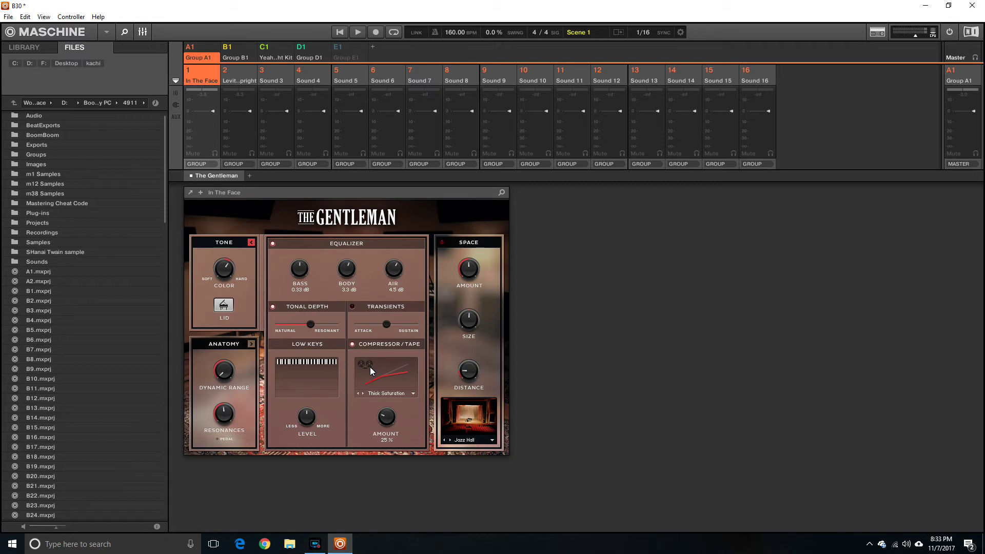
mouse_move(223, 377)
mouse_down()
mouse_move(221, 354)
mouse_move(218, 379)
mouse_up()
Step: View the empty Group B1 in the mixer and in the arranger, and return to the mixer
click(226, 48)
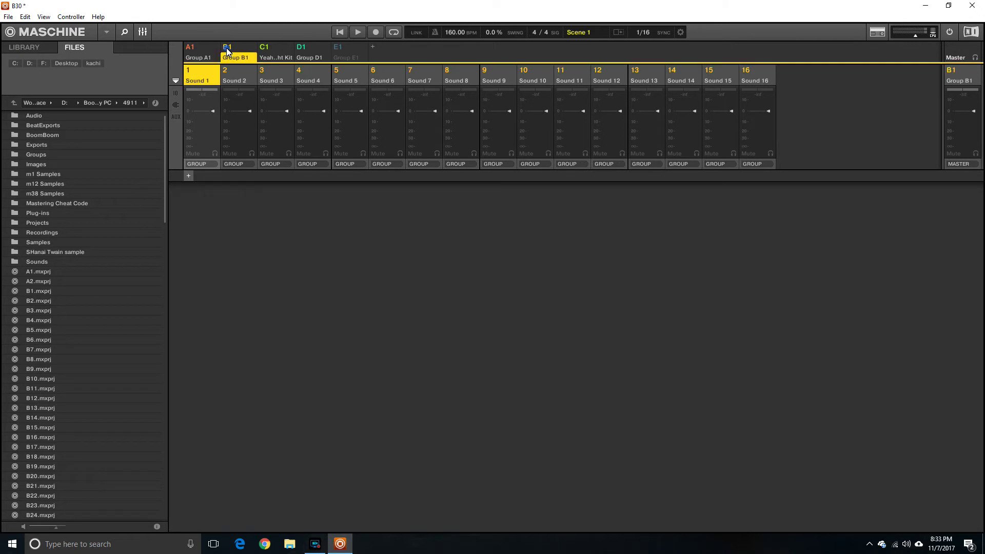
click(143, 32)
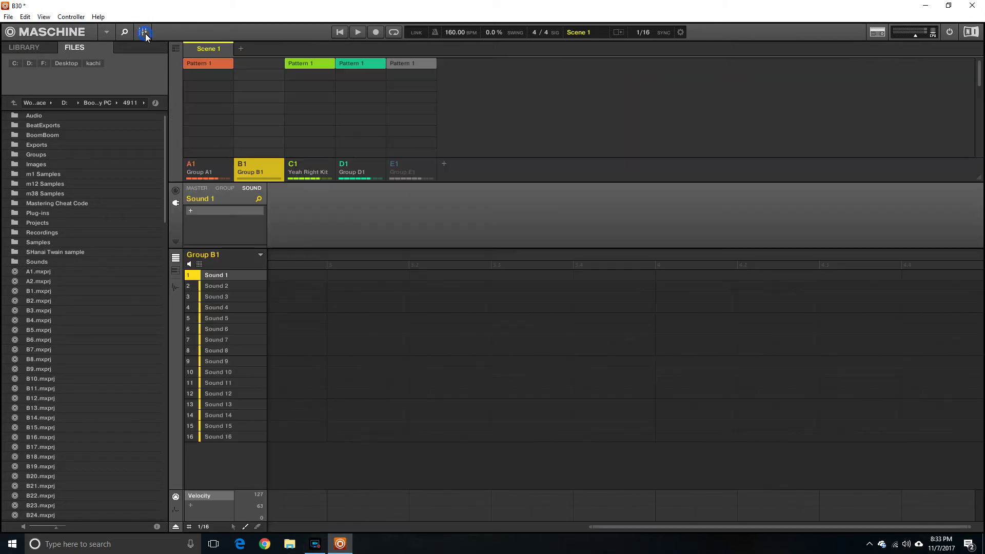
click(140, 34)
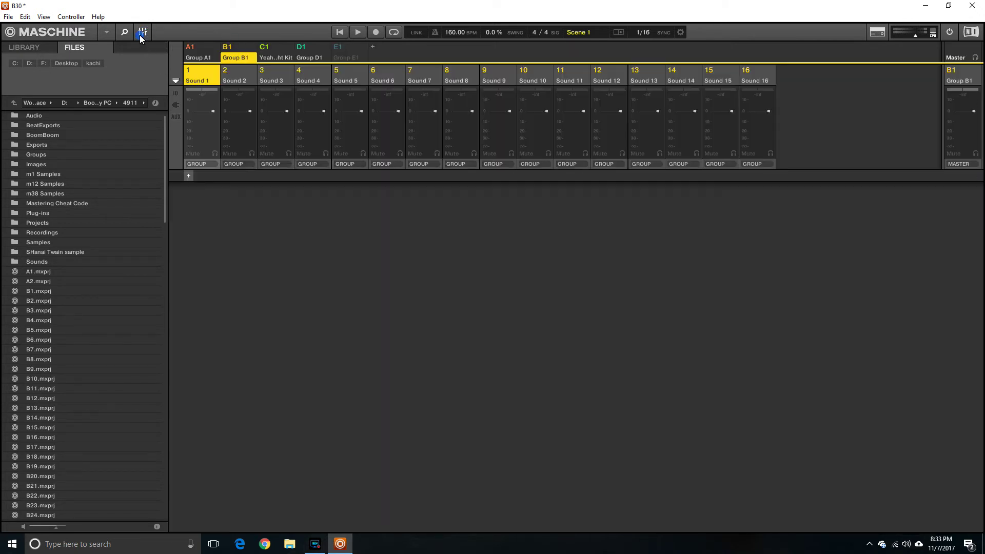
Step: Show the Yeah Right Kit in the mixer and nudge the level of its first kick during playback
click(265, 53)
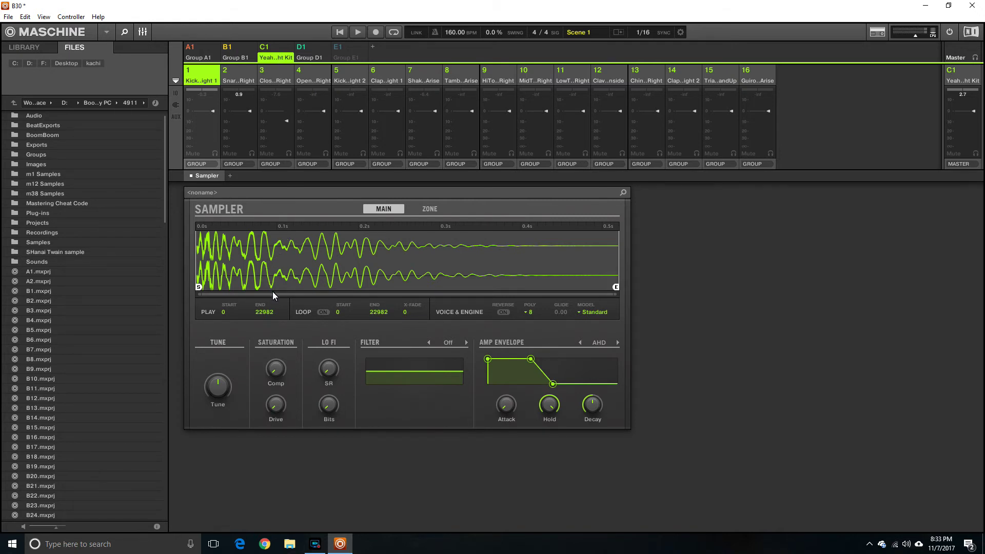
key(space)
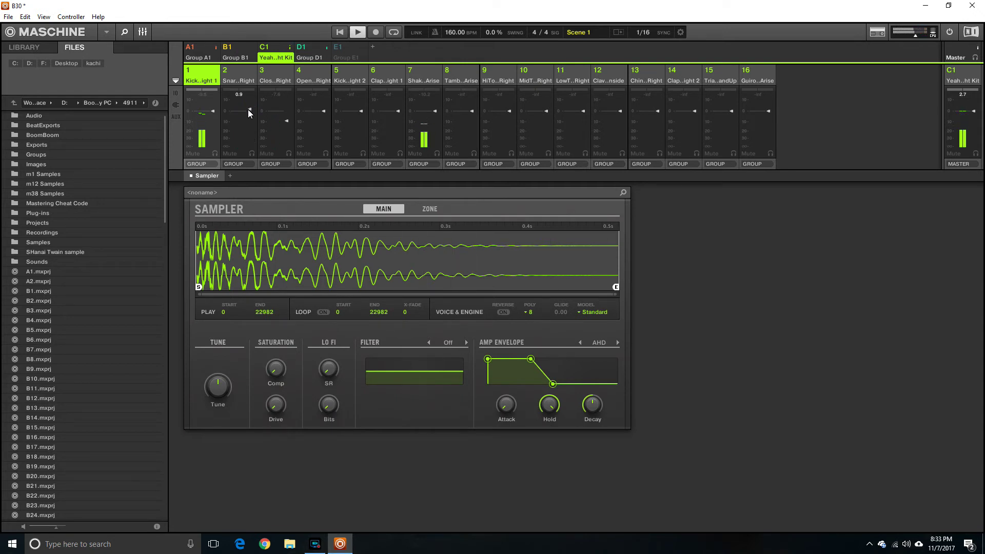
mouse_move(215, 112)
mouse_down()
mouse_move(208, 177)
mouse_move(212, 113)
mouse_up()
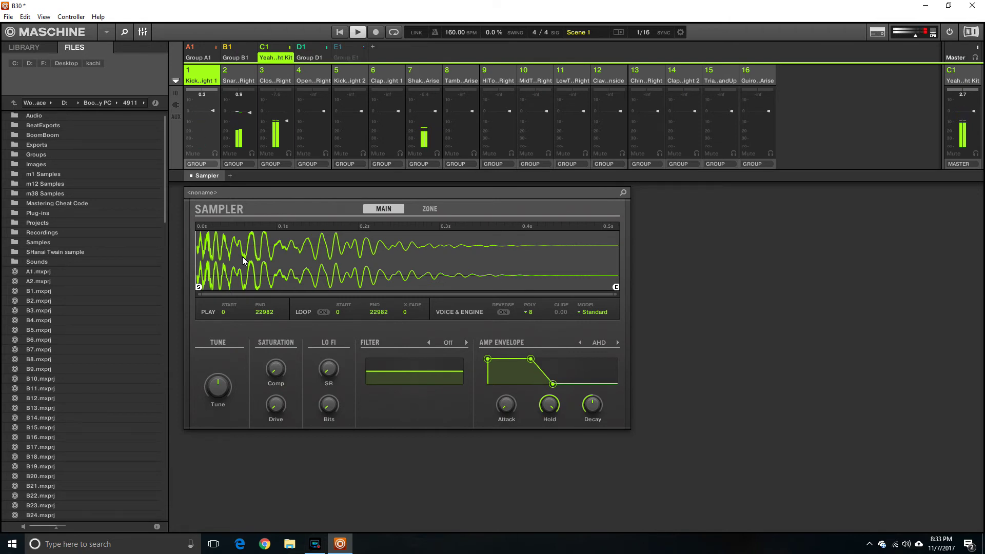
key(space)
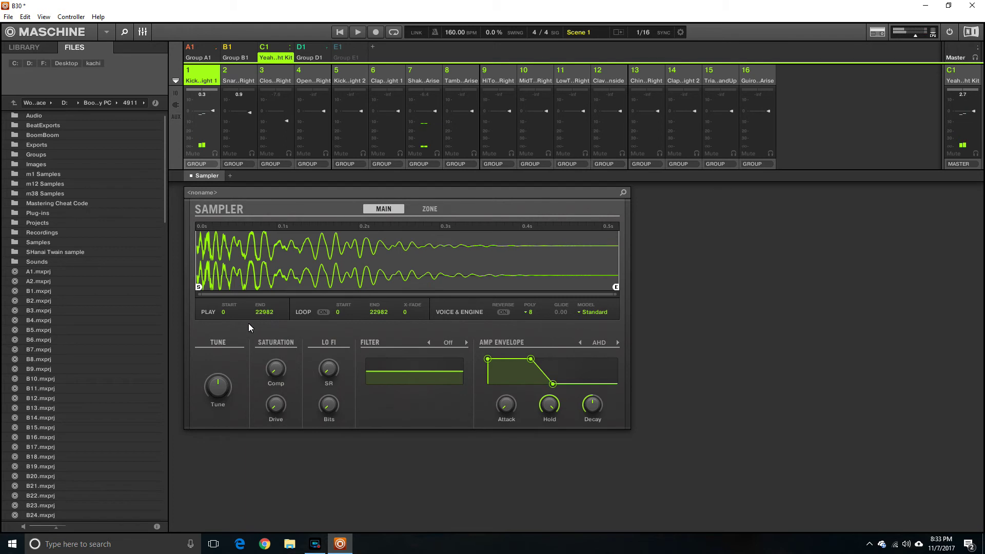
Step: Sweep the first kick's Sampler tuning during playback, up to 33.00 and back down to slightly below center
key(space)
drag(216, 392, 212, 374)
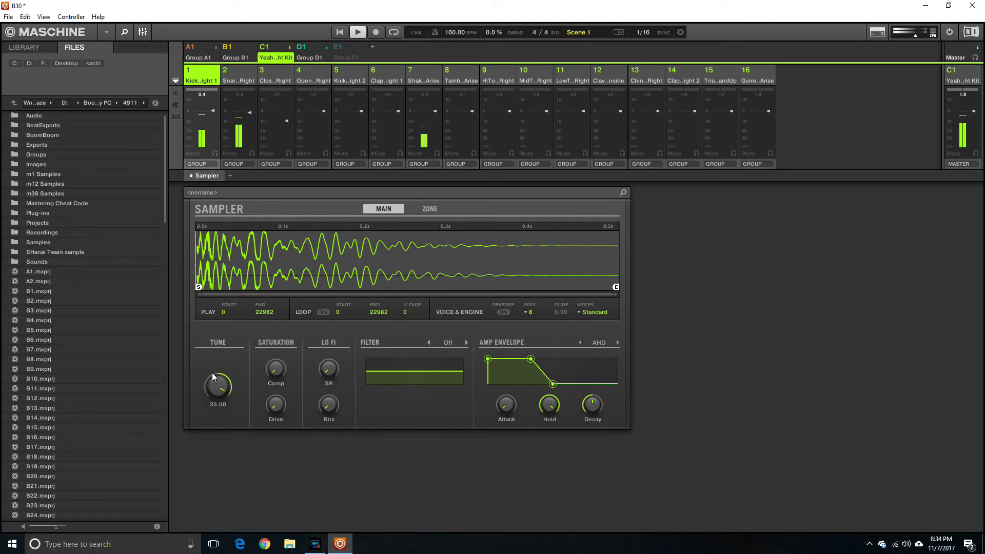
drag(212, 373, 192, 392)
drag(192, 393, 216, 387)
key(space)
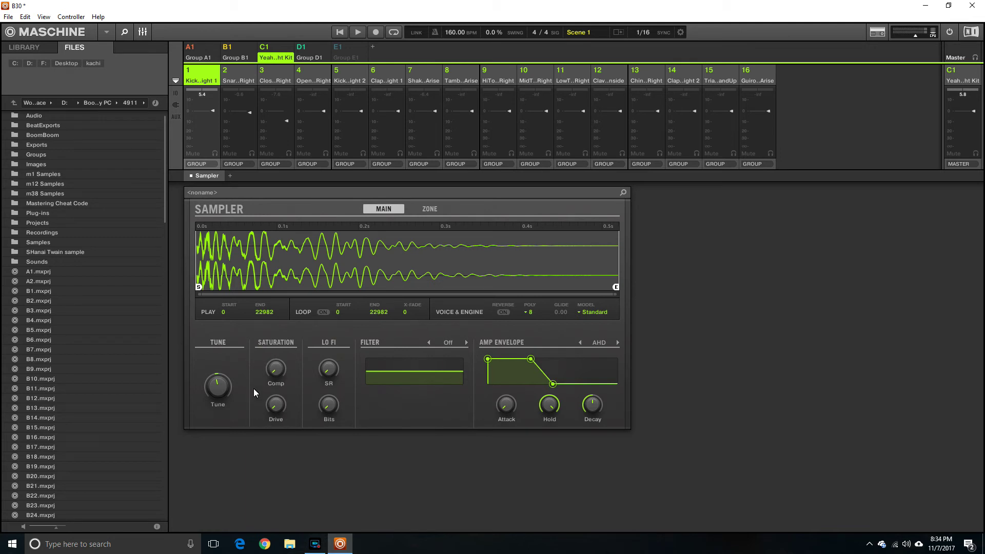
Step: Show the Mixed Choir sound of Group D1 in the mixer and hide the file browser
mouse_move(276, 409)
mouse_move(337, 420)
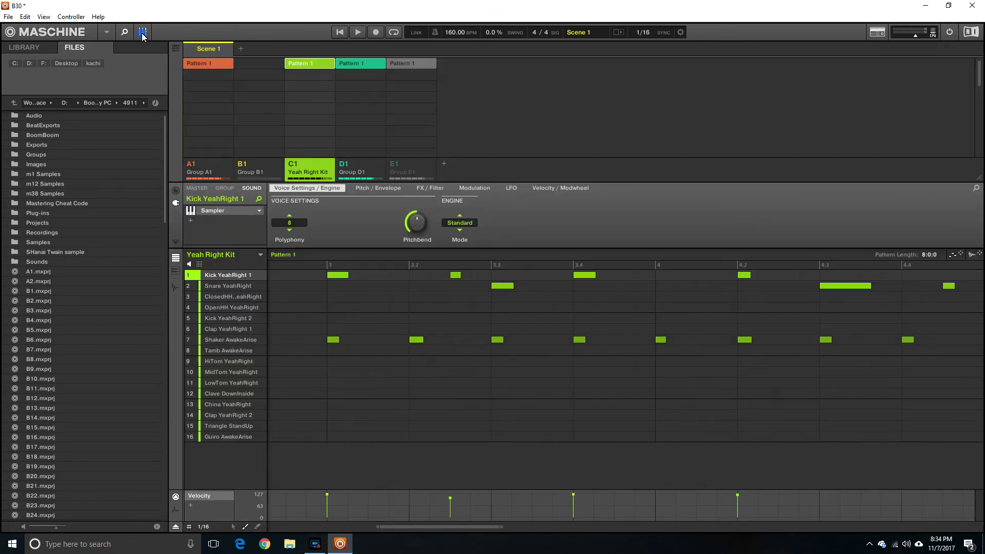
click(144, 32)
click(359, 168)
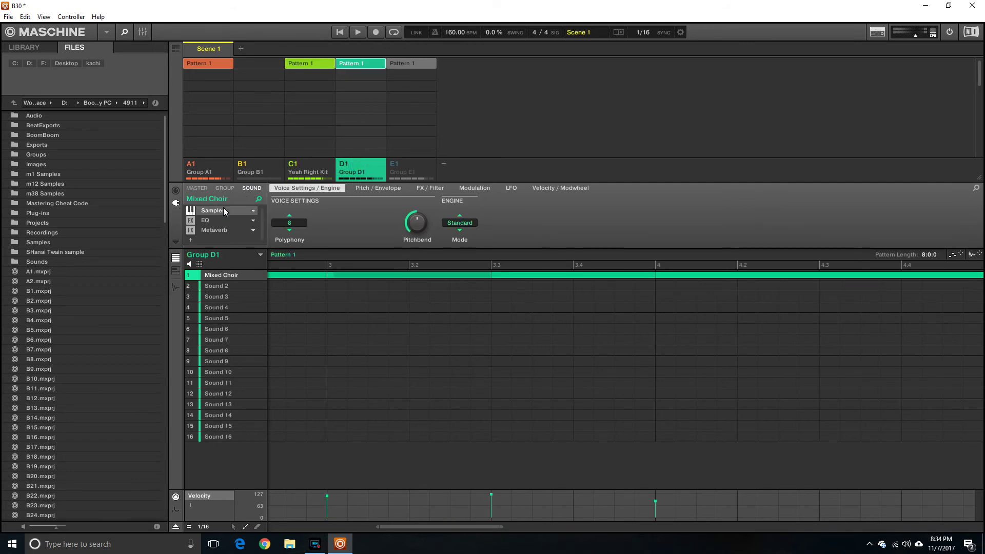
click(141, 32)
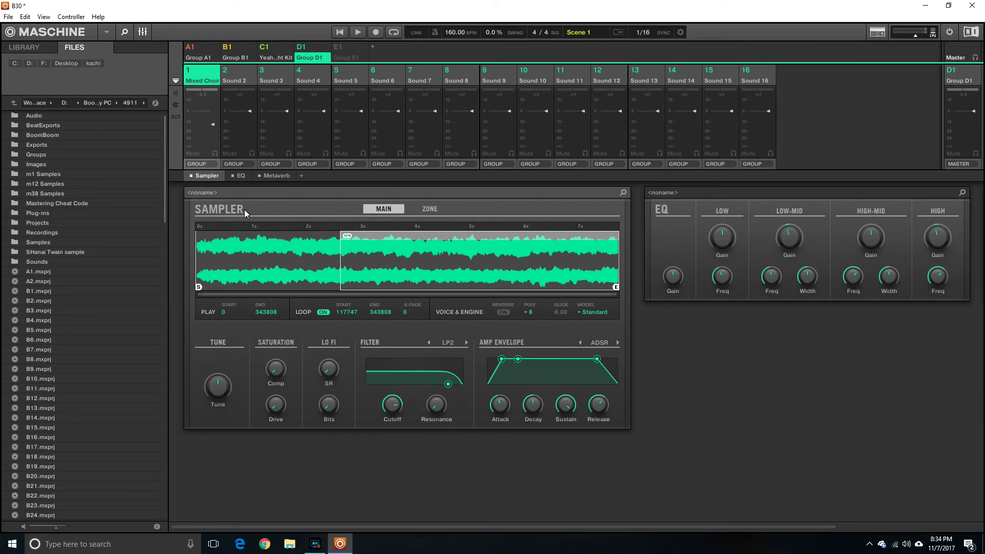
click(125, 32)
Step: Compare the arranger and mixer for Group D1, toggling the mixer's channel strip size, and return to the arranger
click(140, 33)
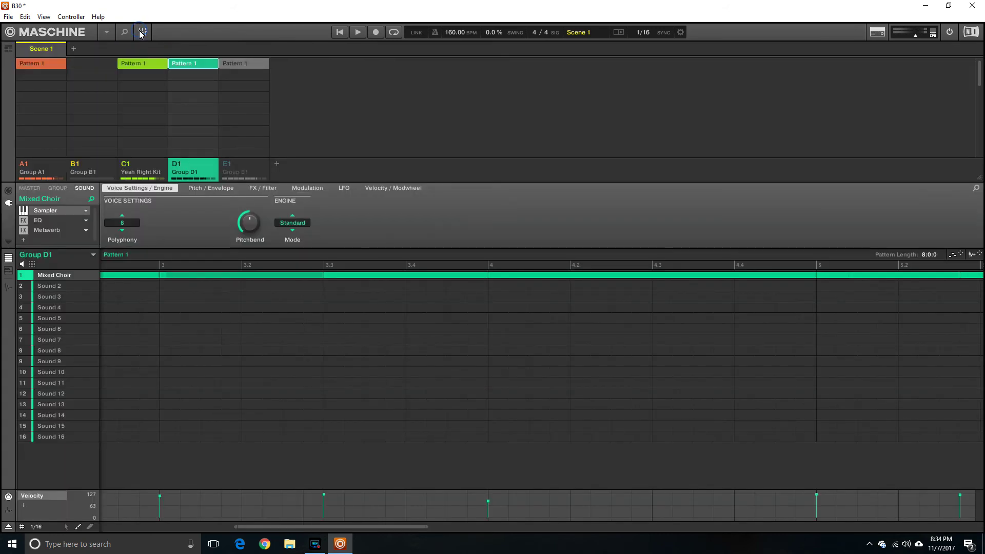
click(138, 31)
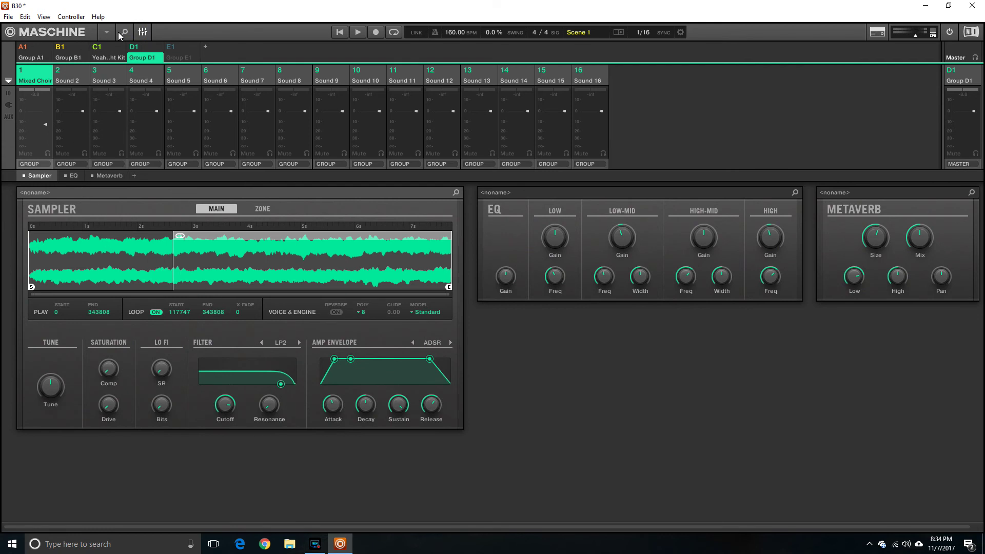
click(7, 80)
click(7, 81)
click(106, 33)
click(122, 34)
click(142, 31)
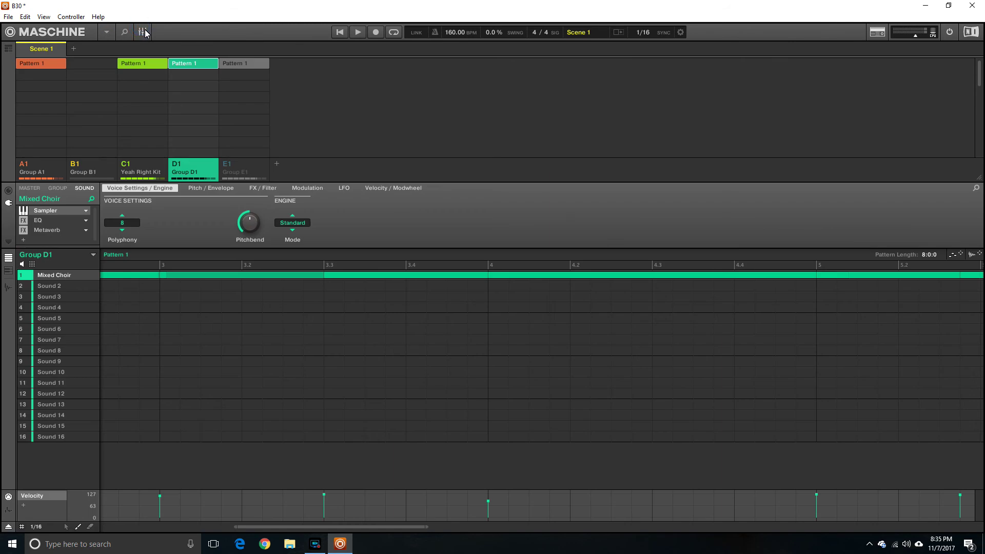
Step: Toggle the arranger's display mode and the velocity lane away and back again
click(9, 47)
click(10, 49)
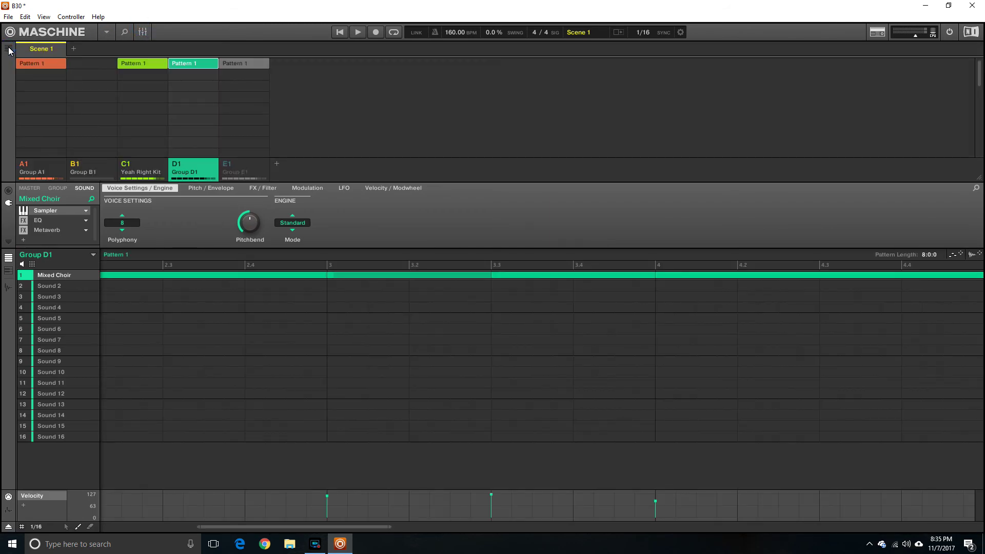
click(8, 528)
click(9, 528)
click(10, 32)
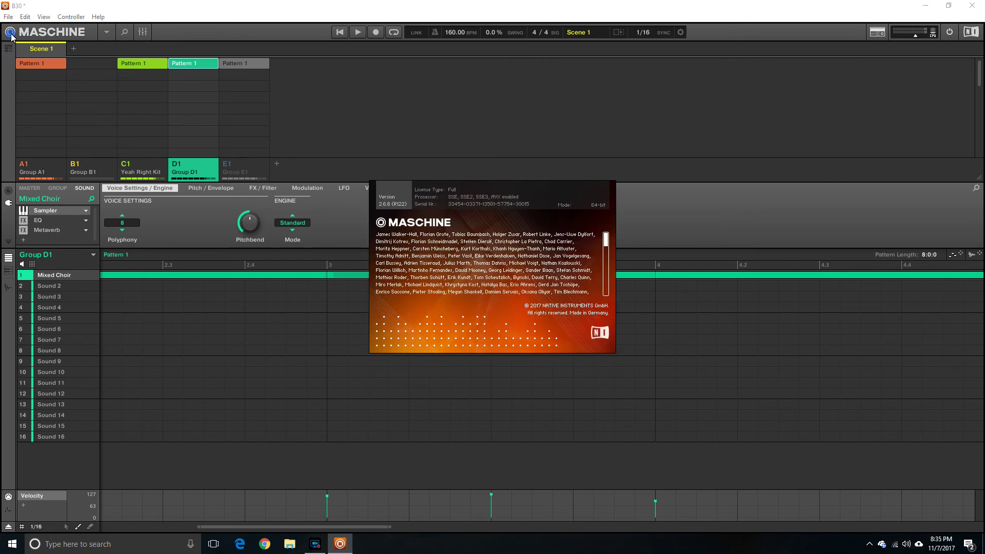
click(483, 268)
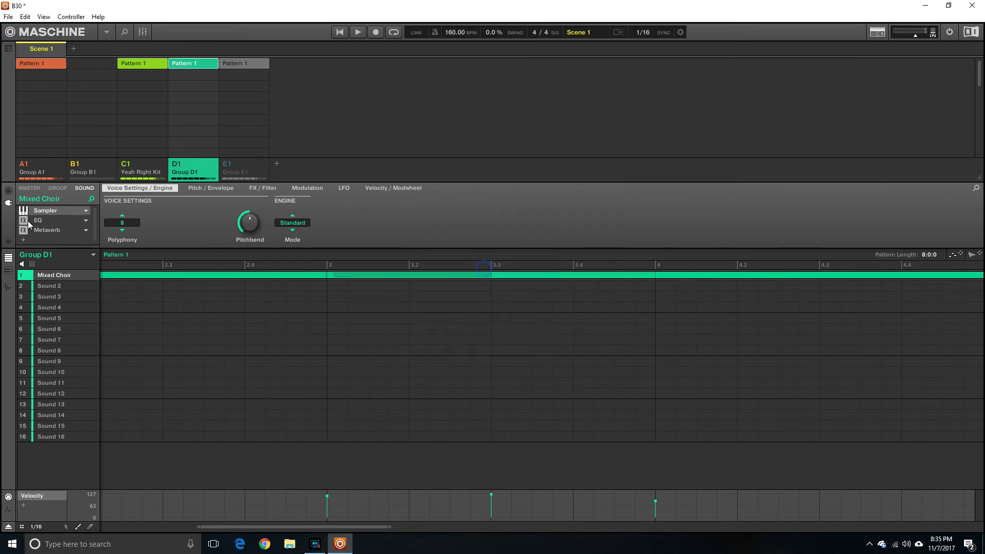
click(8, 190)
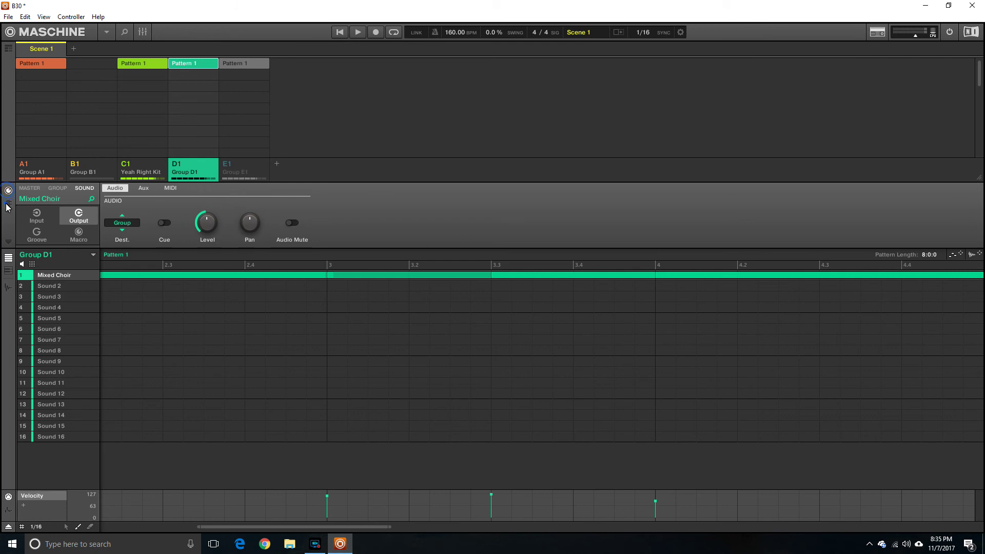
click(8, 204)
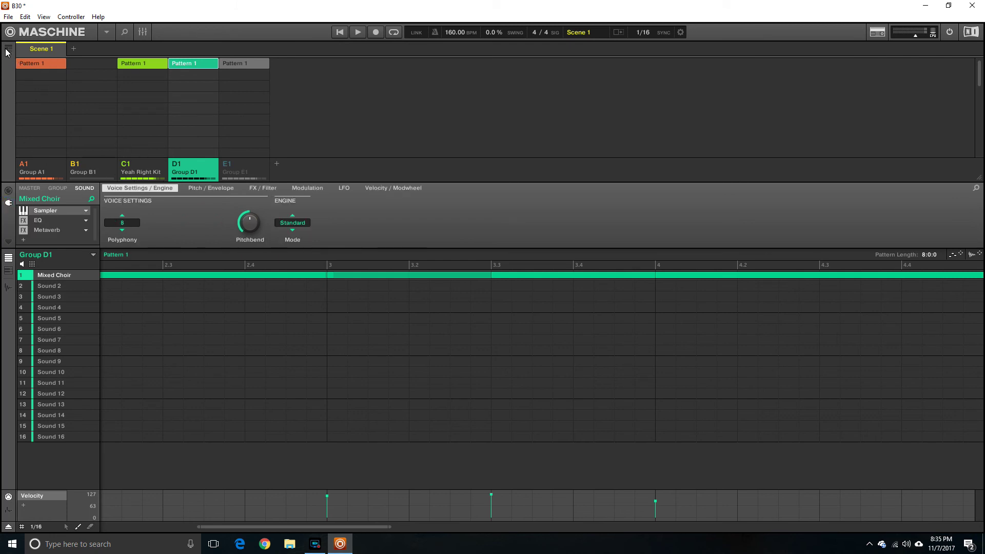
Step: Review the Mixed Choir's Sampler, EQ and Metaverb in the mixer, and start playback back in the arranger
click(143, 32)
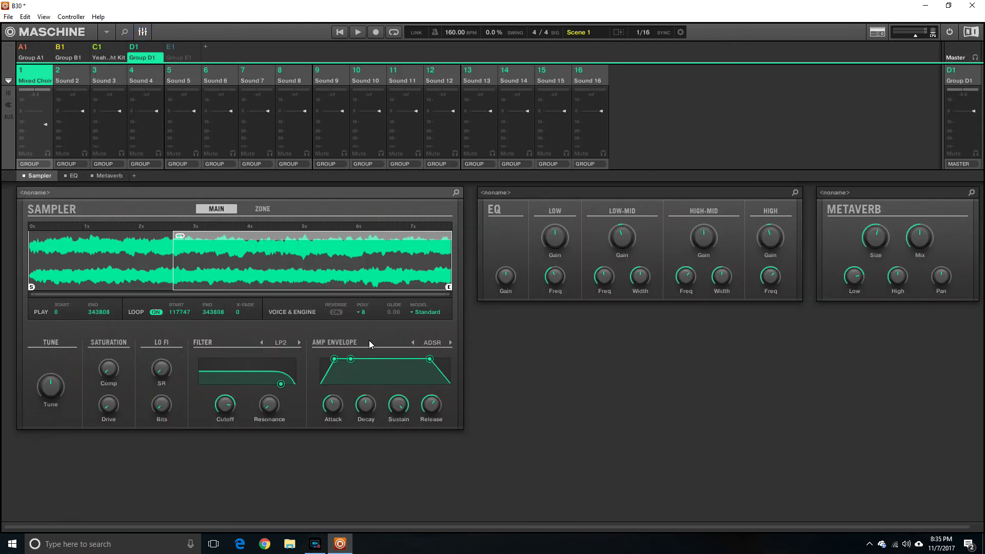
click(142, 32)
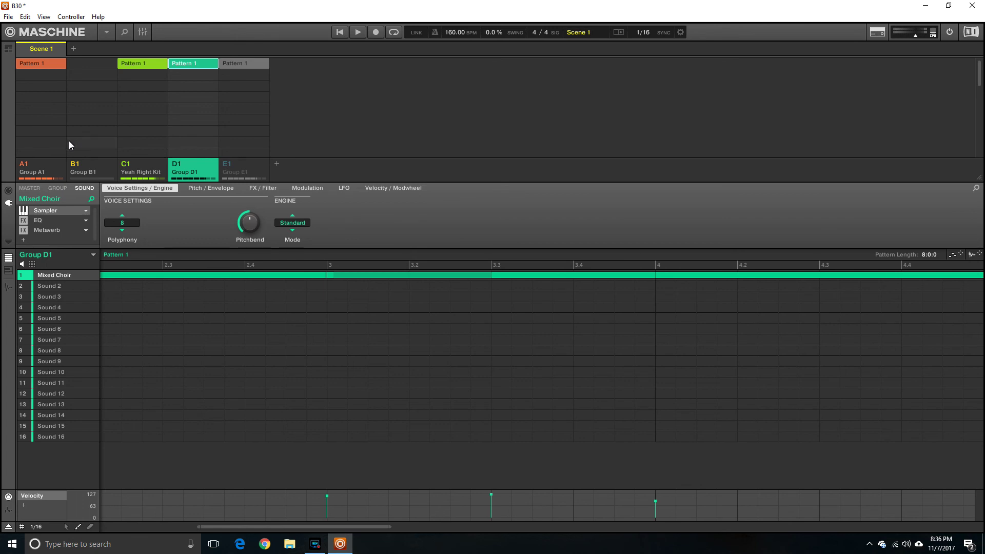
key(space)
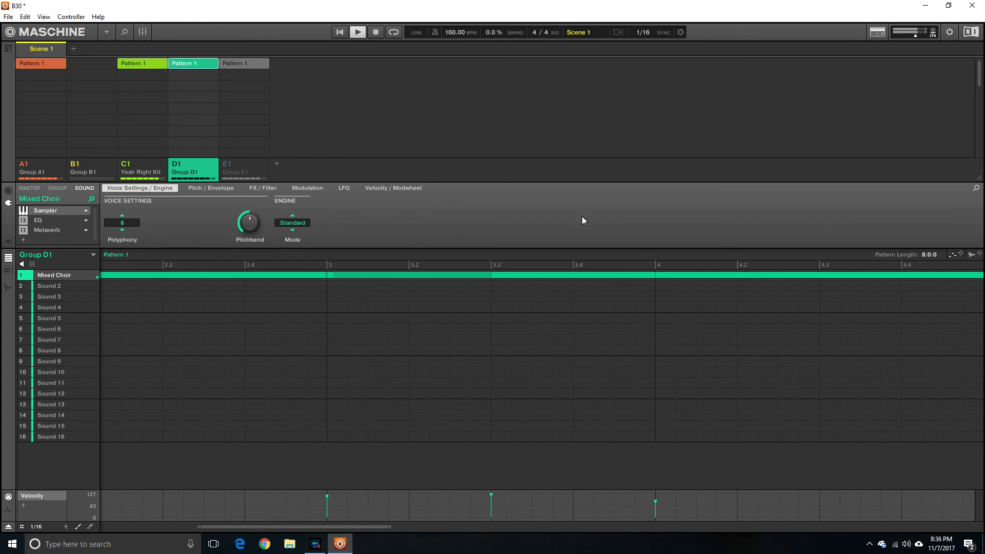